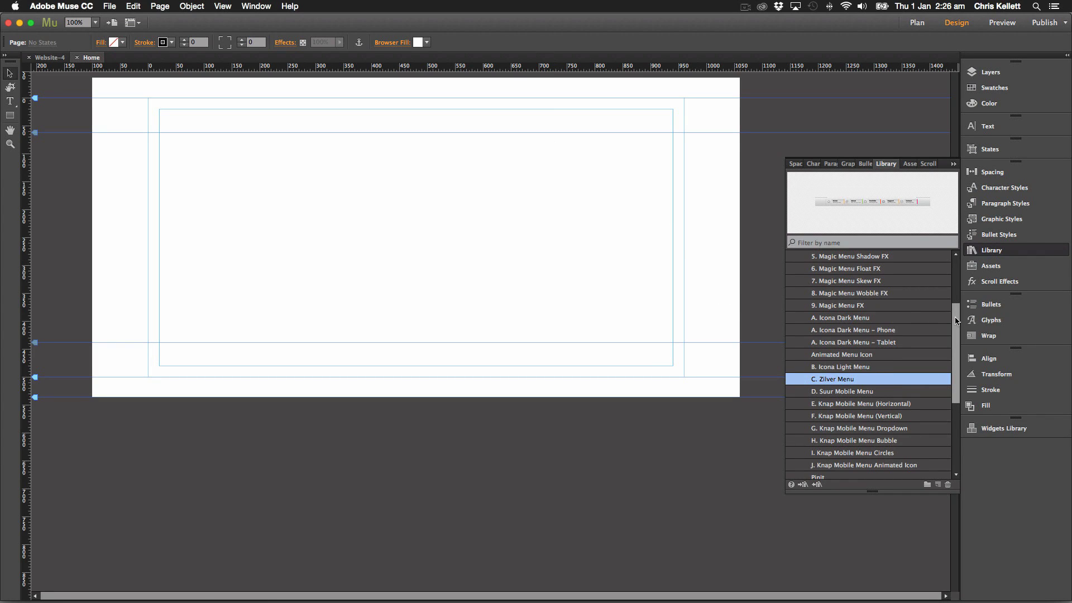
- Drag the Zilver Menu widget from the Library onto the centre of the Home page
{"action": "scroll", "coordinate": [958, 316], "scroll_direction": "up", "scroll_amount": 1}
{"action": "left_click_drag", "start_coordinate": [958, 316], "coordinate": [956, 321]}
{"action": "left_click_drag", "start_coordinate": [900, 205], "coordinate": [416, 211]}
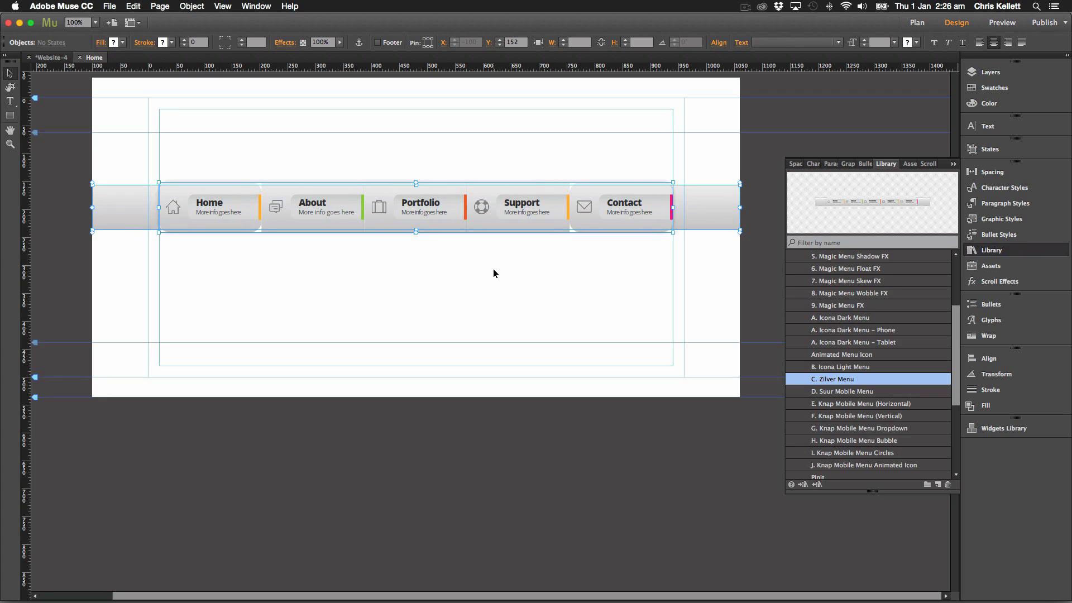
{"action": "key", "text": "Escape"}
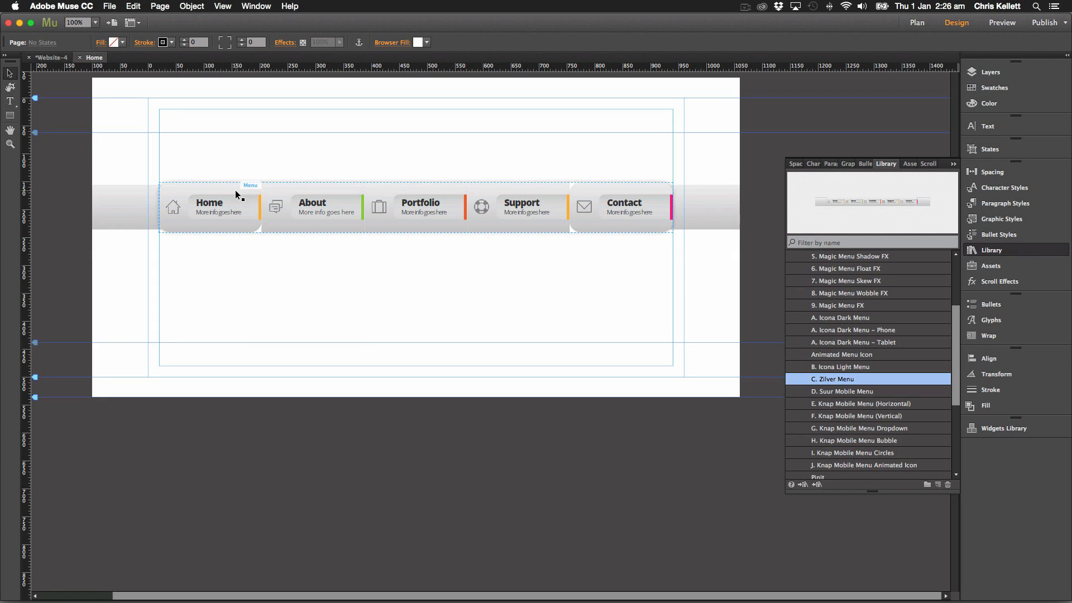
- Select the placed menu widget and its Home item to inspect them
{"action": "left_click", "coordinate": [226, 193]}
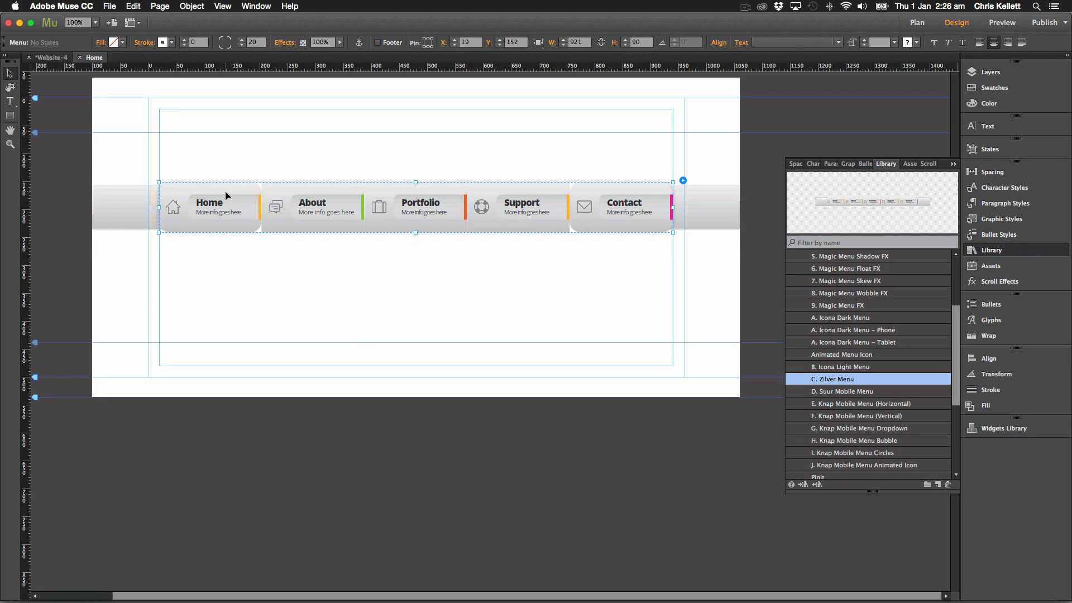
{"action": "left_click", "coordinate": [226, 194]}
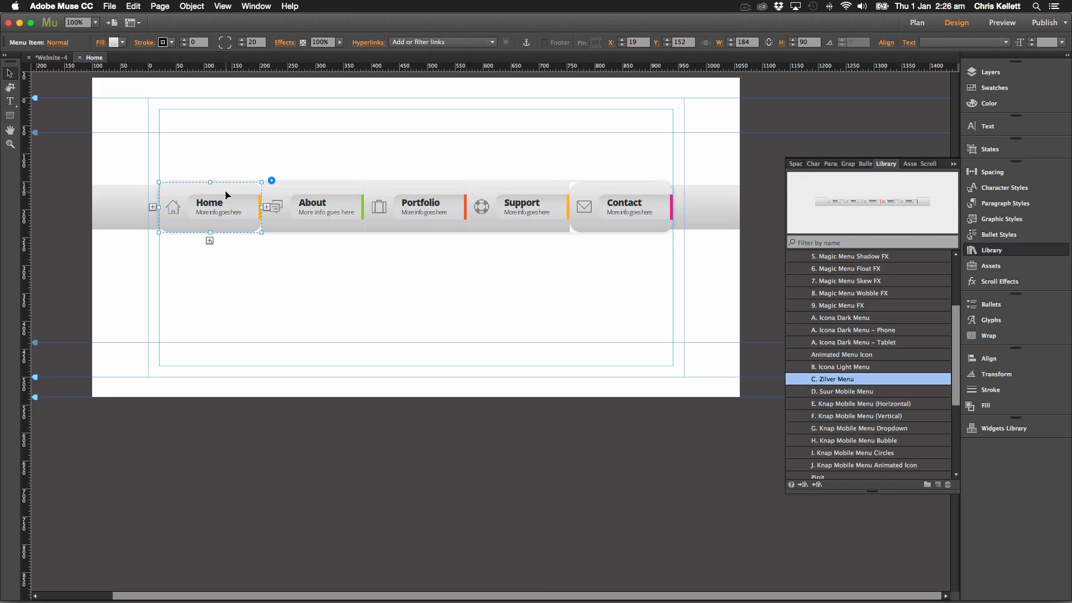
{"action": "left_click", "coordinate": [470, 159]}
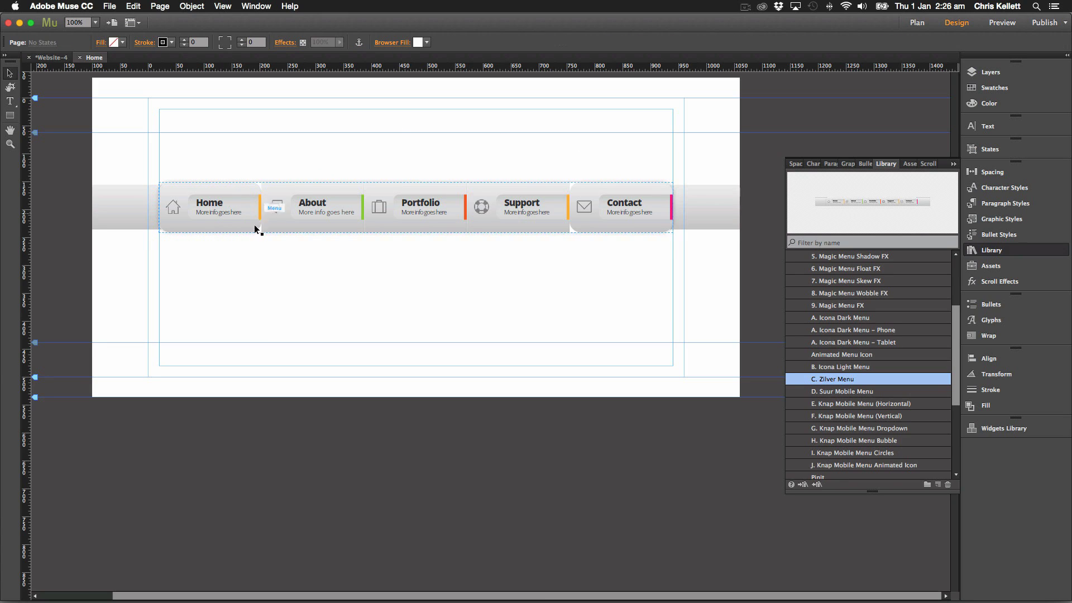
{"action": "left_click", "coordinate": [221, 199]}
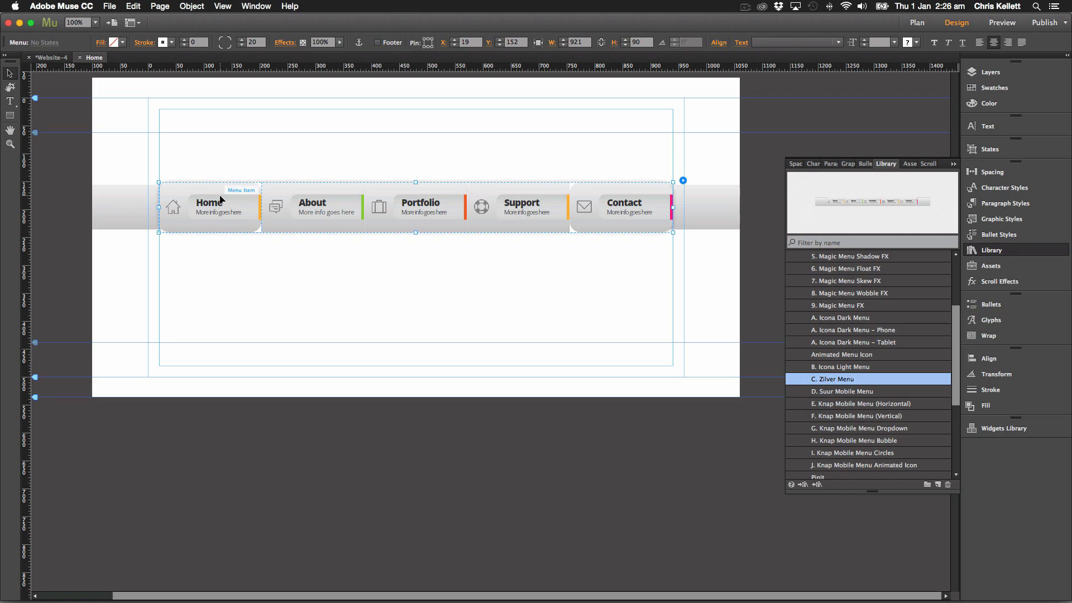
{"action": "left_click", "coordinate": [255, 192]}
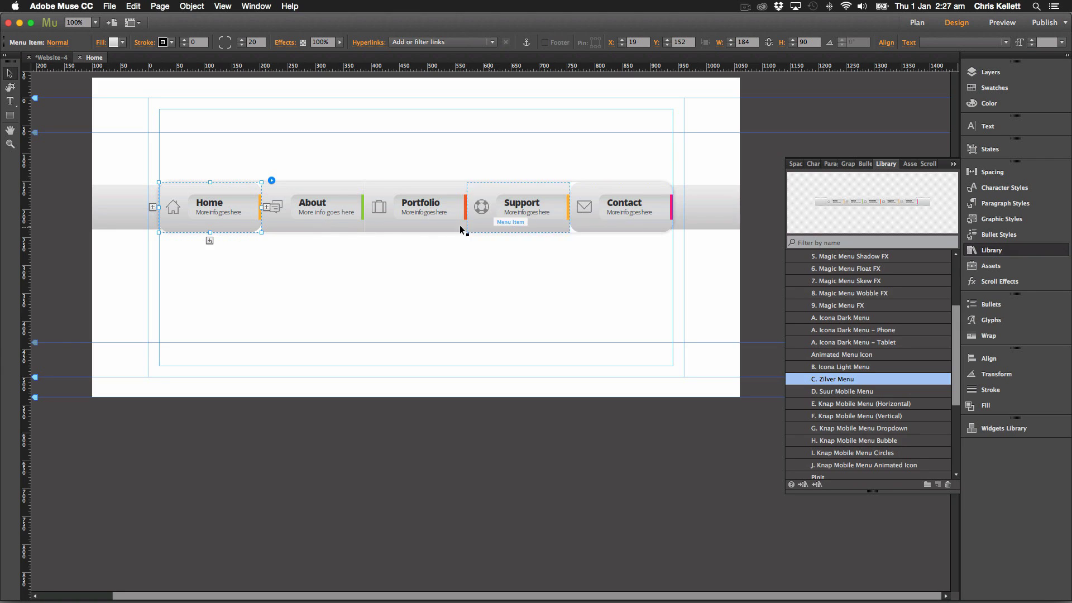
- Toggle top-right corner rounding on the Home menu item in the control bar
{"action": "left_click", "coordinate": [271, 180]}
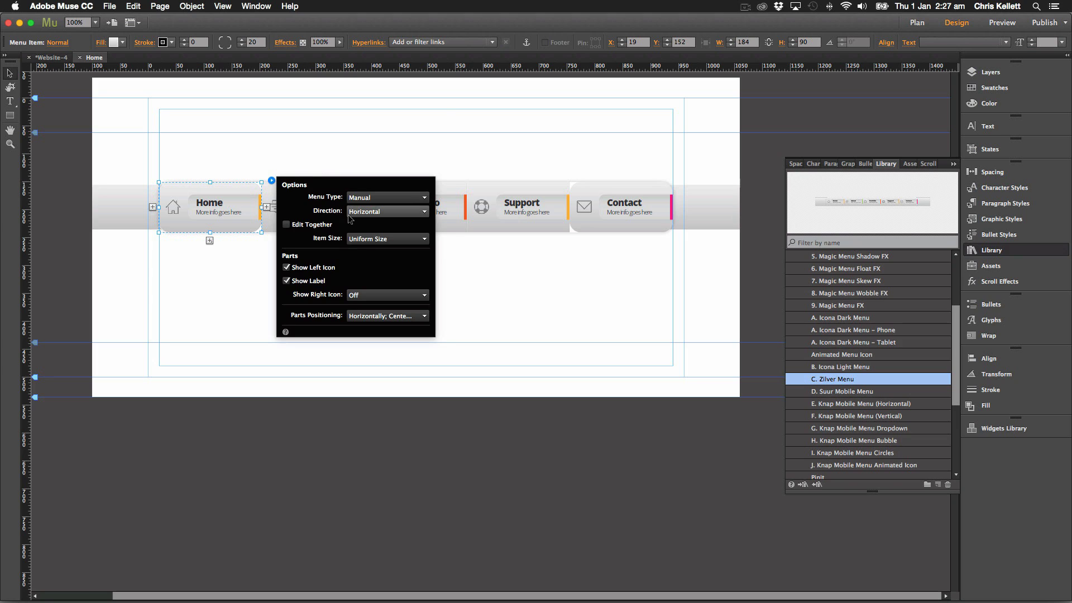
{"action": "left_click", "coordinate": [240, 136]}
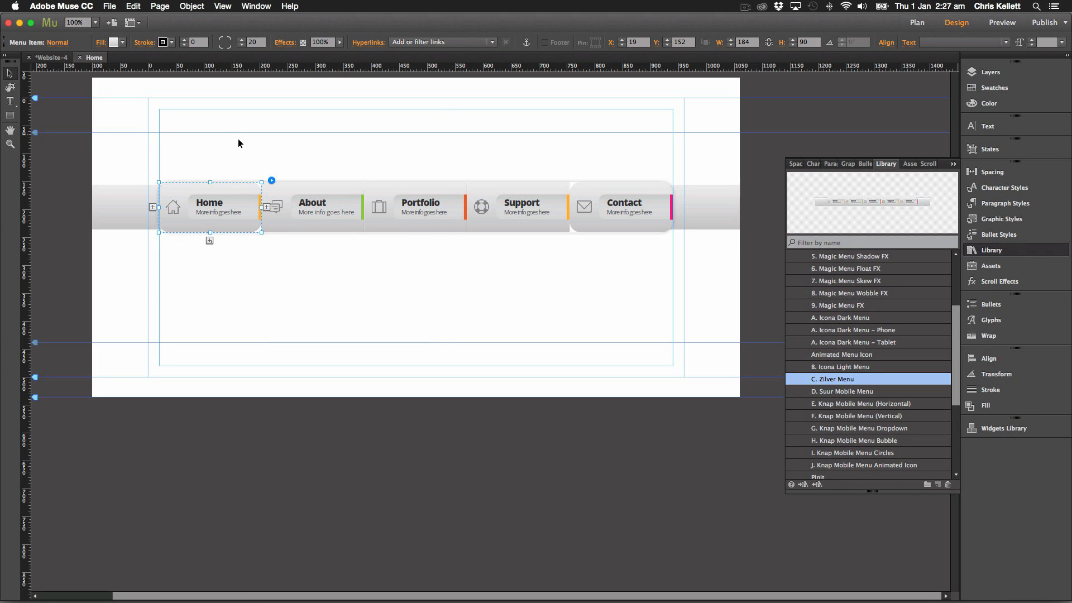
{"action": "left_click", "coordinate": [240, 195]}
{"action": "left_click", "coordinate": [212, 204]}
{"action": "left_click", "coordinate": [230, 42]}
- Inspect the Contact menu item's corners, then preview the page
{"action": "left_click", "coordinate": [285, 137]}
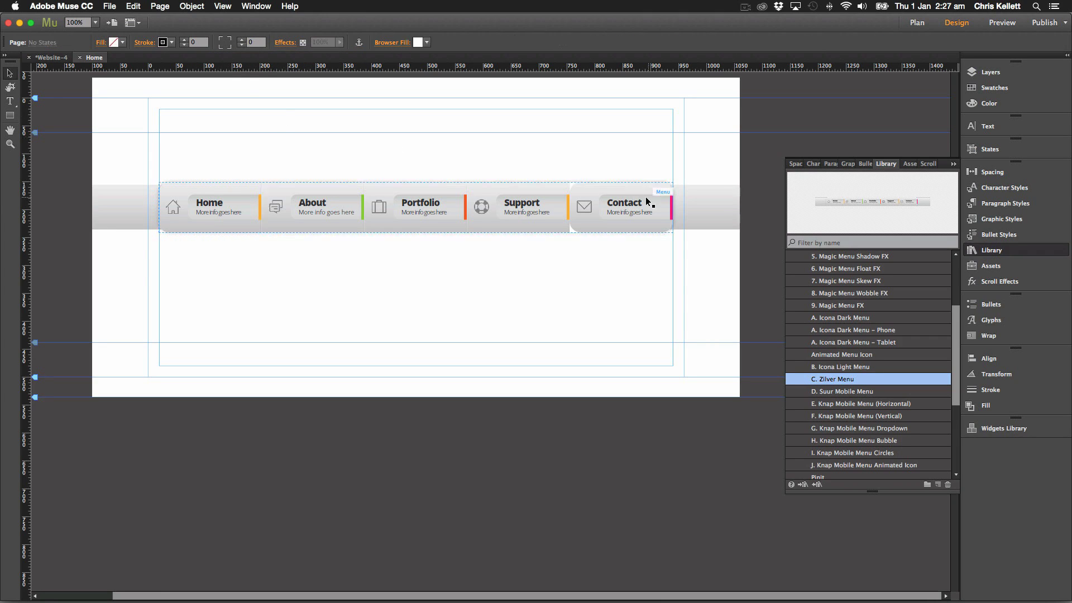
{"action": "left_click", "coordinate": [624, 205]}
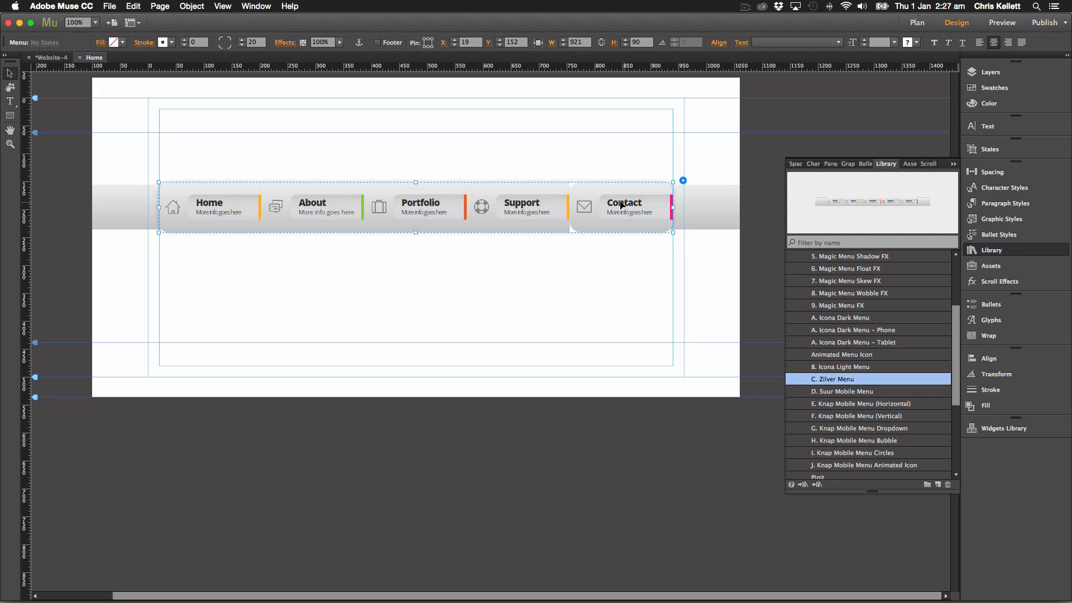
{"action": "left_click", "coordinate": [620, 205]}
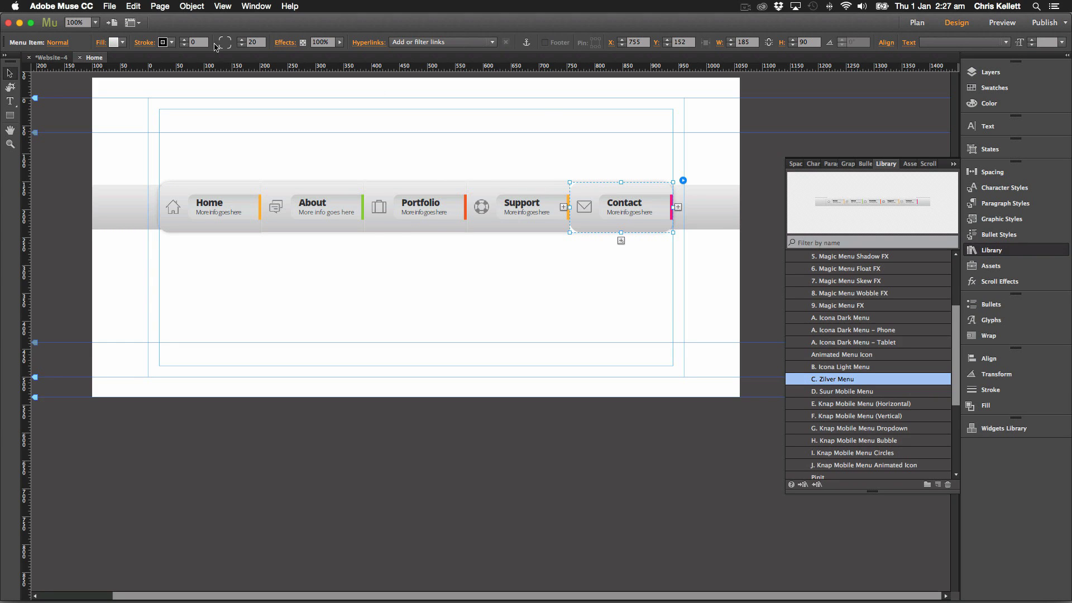
{"action": "left_click", "coordinate": [273, 110]}
{"action": "left_click", "coordinate": [1002, 22]}
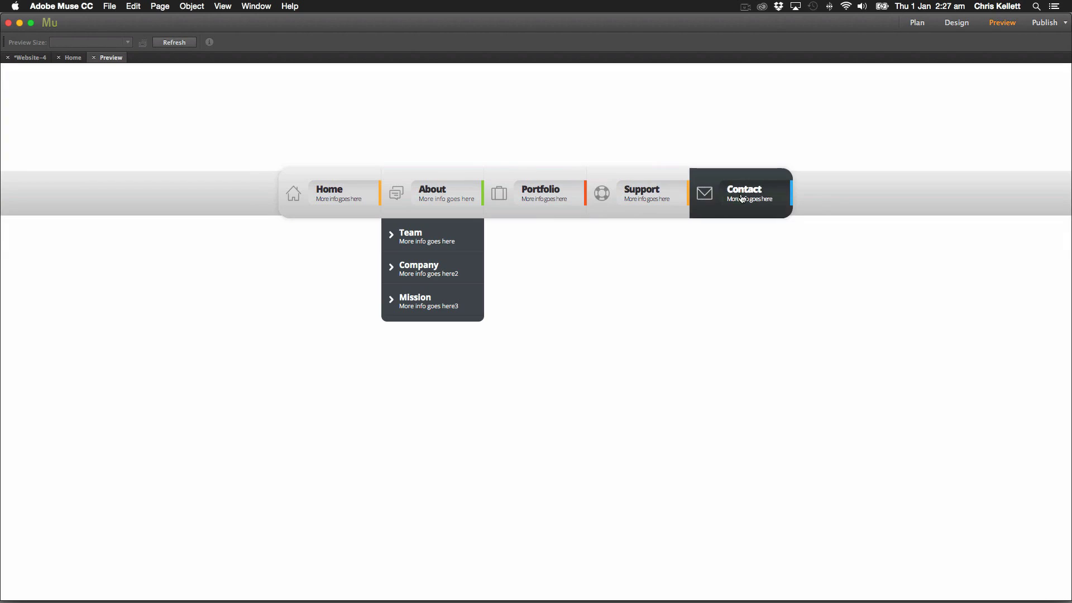
- Confirm in Preview that About drops down its Team, Company and Mission submenu
{"action": "mouse_move", "coordinate": [423, 188]}
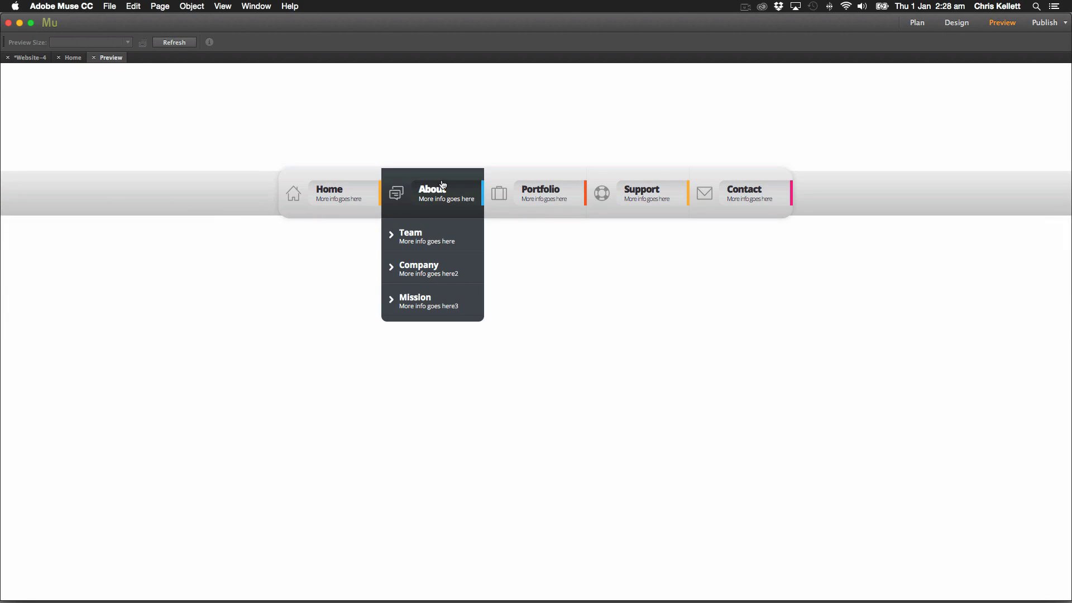
- Close the preview and select the Home item's label text box in Design view
{"action": "left_click", "coordinate": [92, 58]}
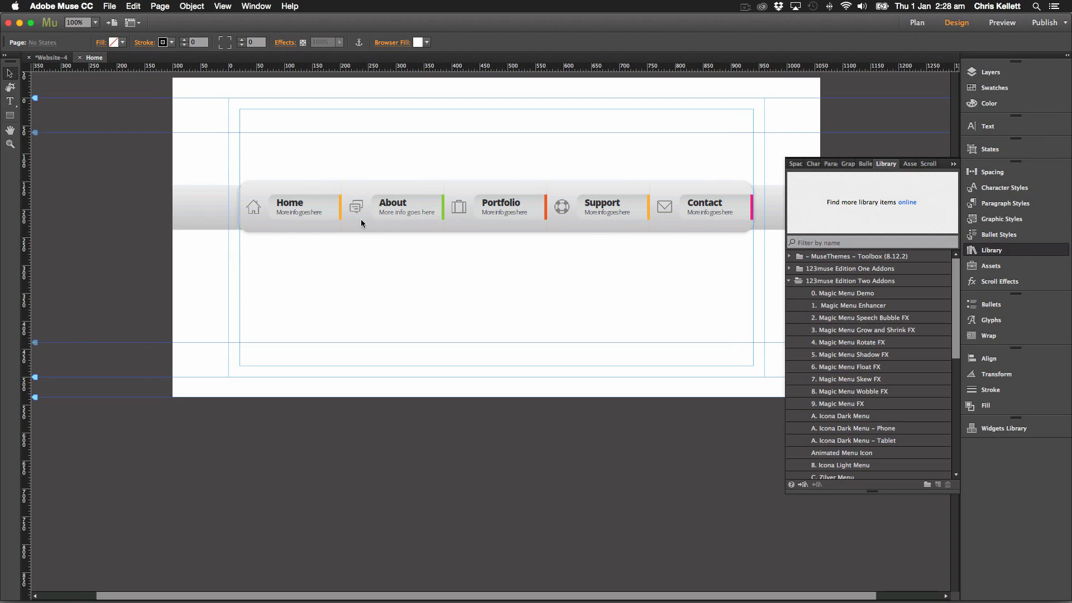
{"action": "left_click", "coordinate": [307, 215]}
{"action": "left_click", "coordinate": [316, 209]}
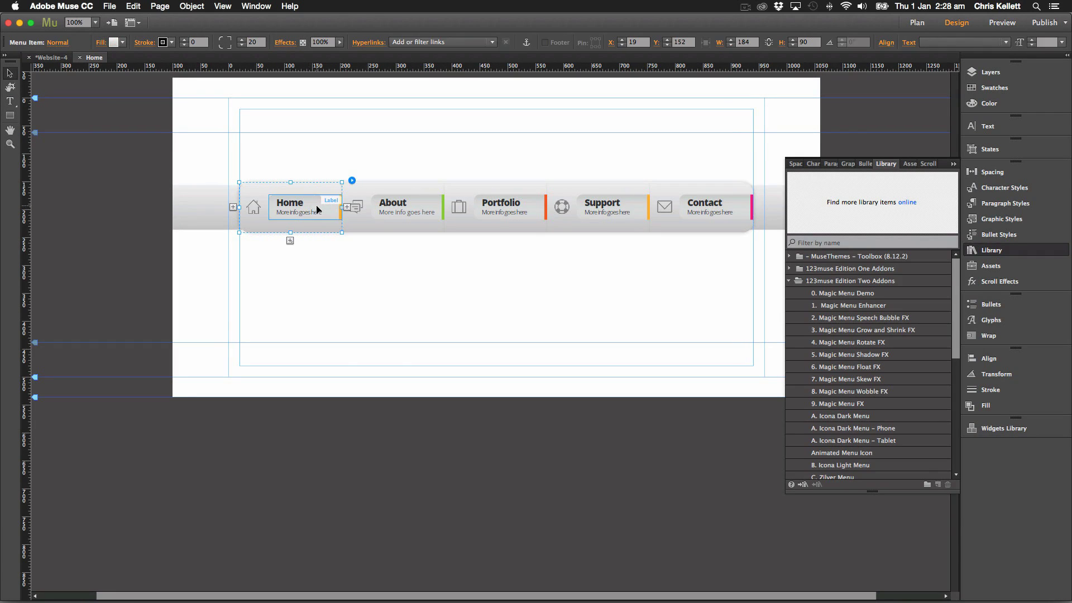
{"action": "left_click", "coordinate": [286, 204]}
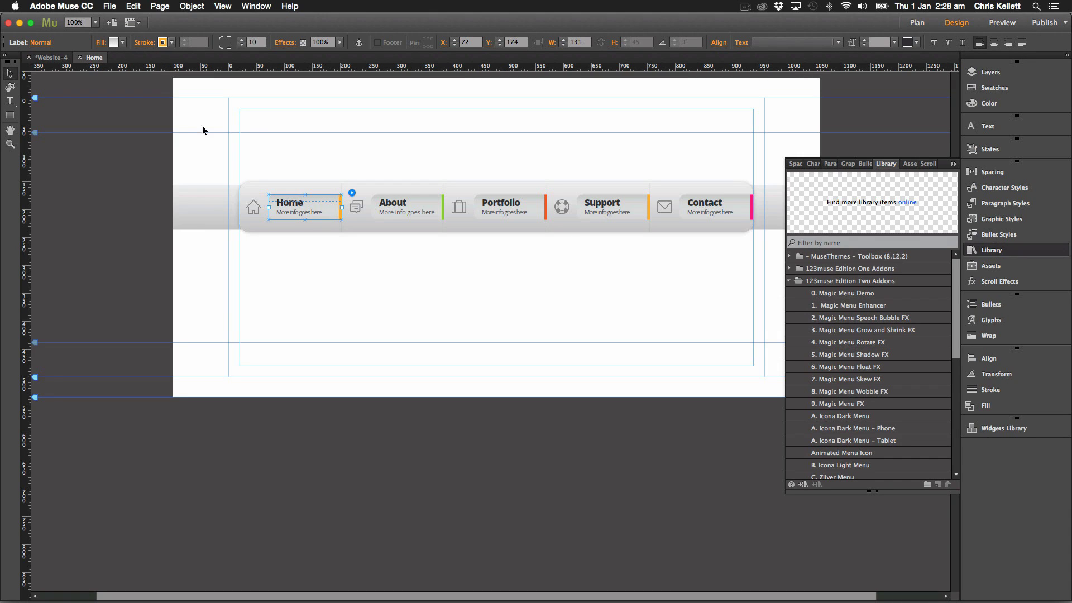
- Open and close the menu widget's Options flyout, then deselect the menu
{"action": "left_click", "coordinate": [433, 206]}
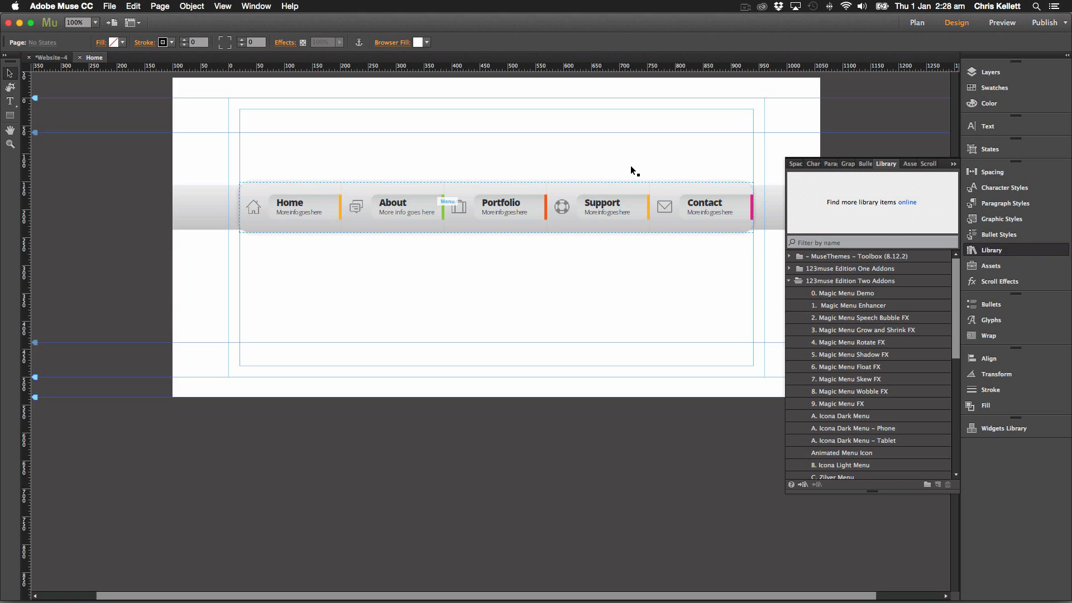
{"action": "left_click", "coordinate": [764, 180]}
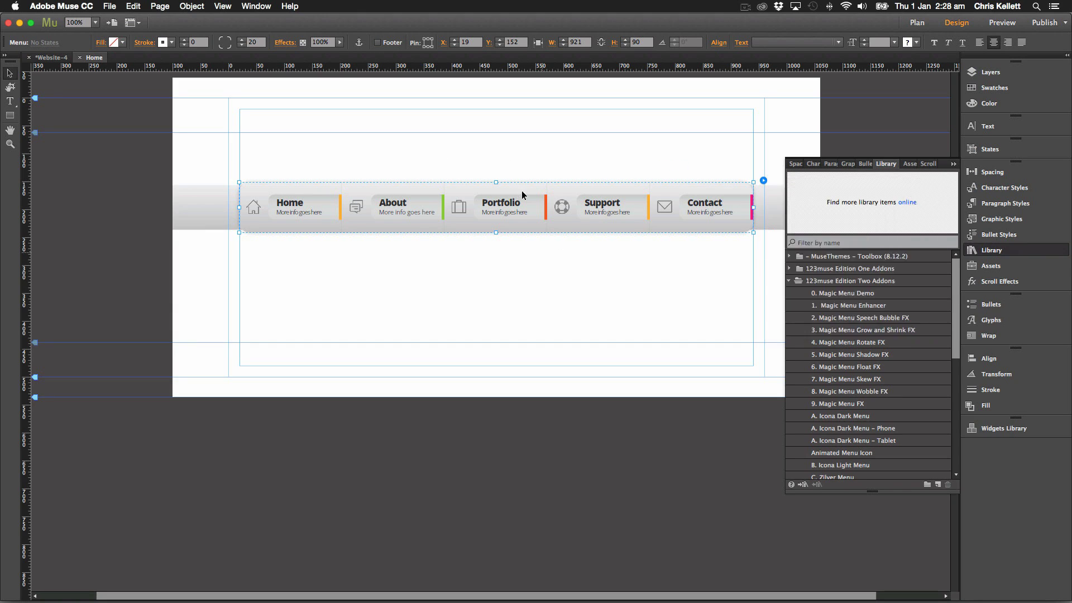
{"action": "left_click", "coordinate": [511, 176]}
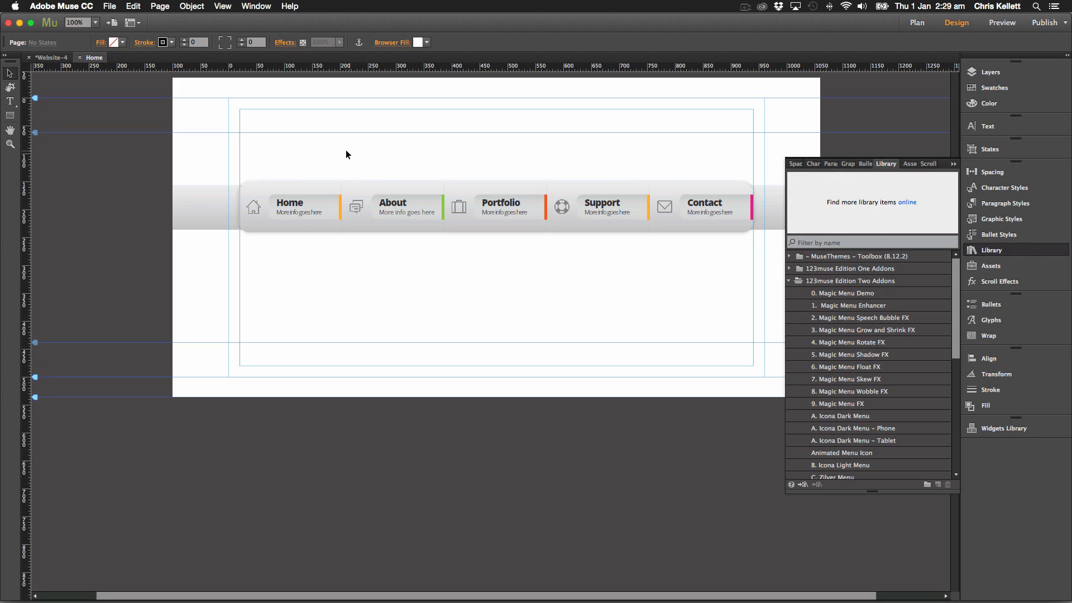
{"action": "left_click_drag", "start_coordinate": [290, 144], "coordinate": [535, 268]}
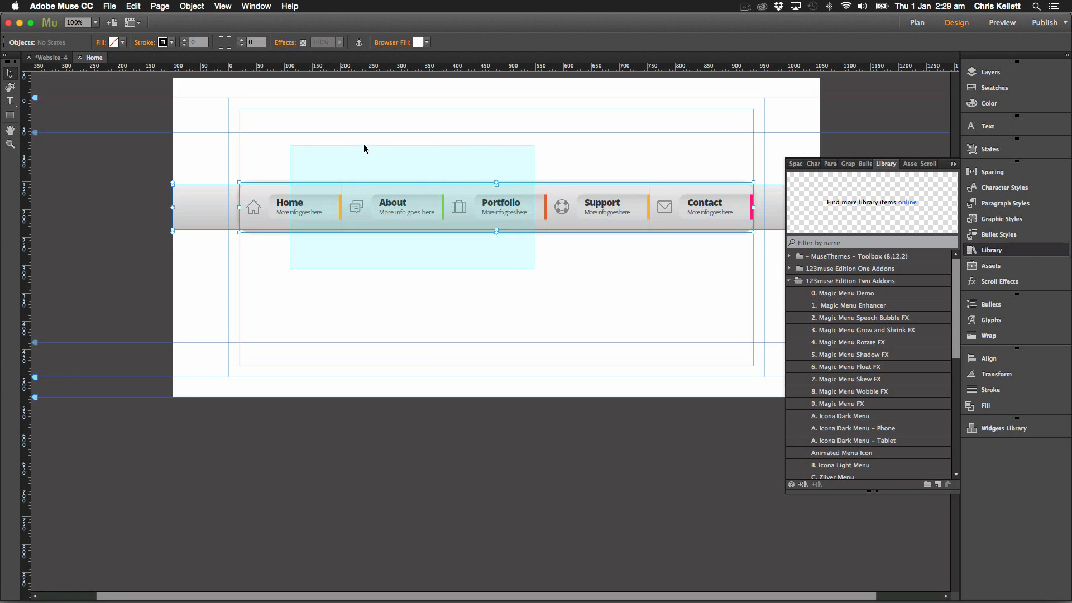
{"action": "left_click", "coordinate": [437, 178]}
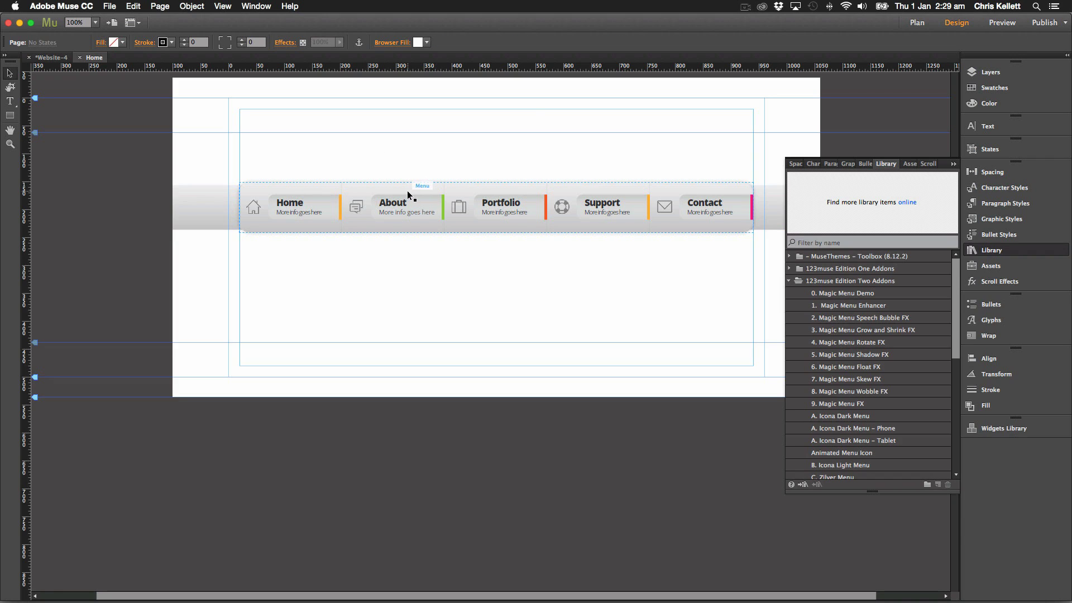
{"action": "left_click", "coordinate": [471, 178]}
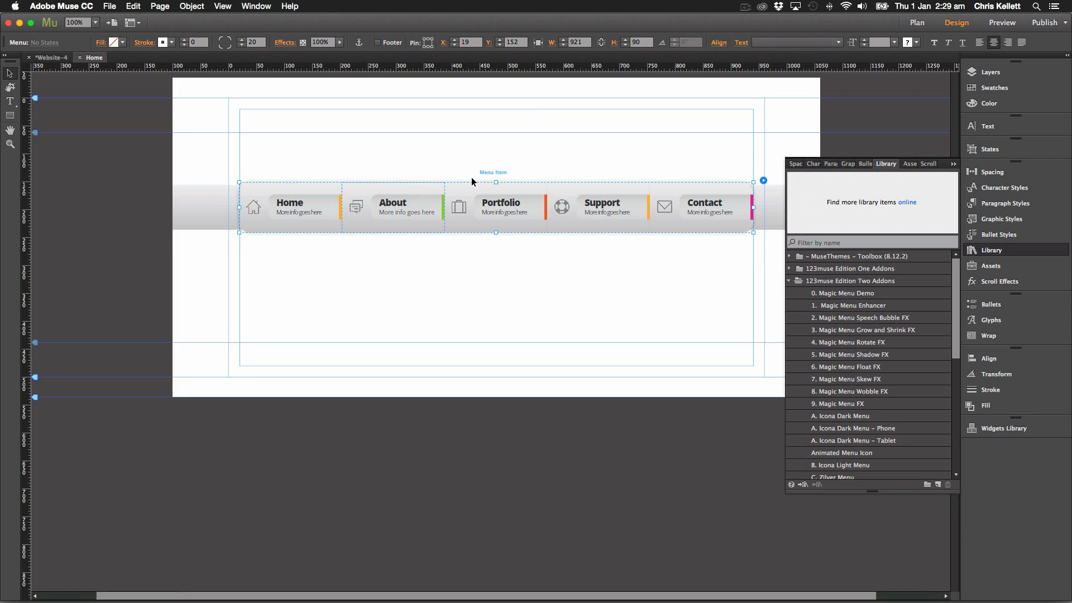
{"action": "key", "text": "shift+Down"}
{"action": "key", "text": "shift+Down"}
{"action": "key", "text": "shift+Down"}
{"action": "key", "text": "shift+Down"}
{"action": "key", "text": "shift+Down"}
{"action": "scroll", "coordinate": [502, 170], "scroll_direction": "right", "scroll_amount": 1}
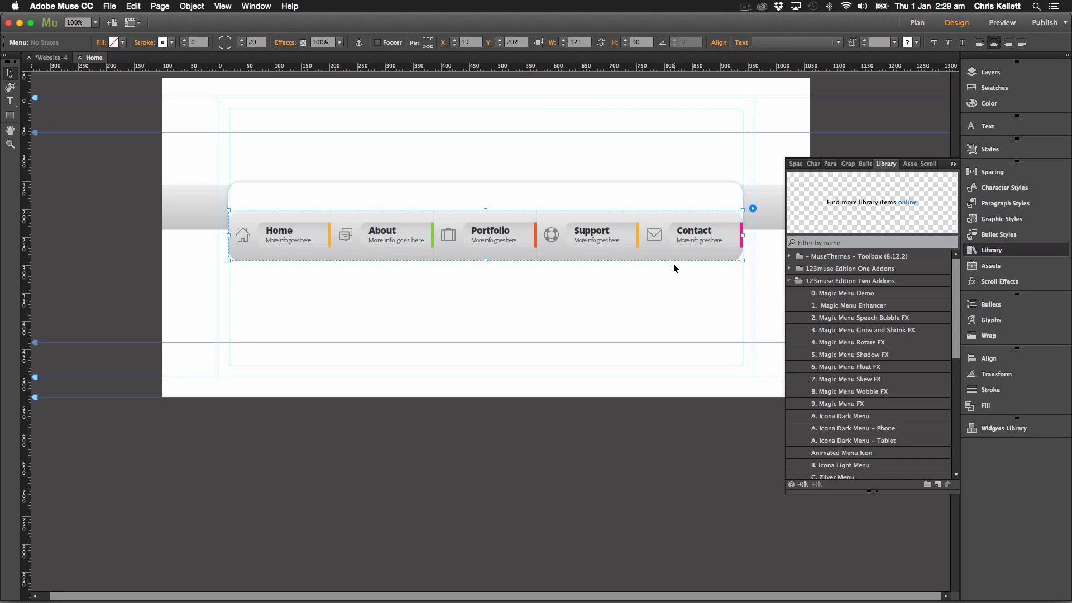
{"action": "key", "text": "shift+Up"}
{"action": "key", "text": "shift+Up"}
{"action": "key", "text": "shift+Up"}
{"action": "key", "text": "shift+Up"}
{"action": "key", "text": "shift+Up"}
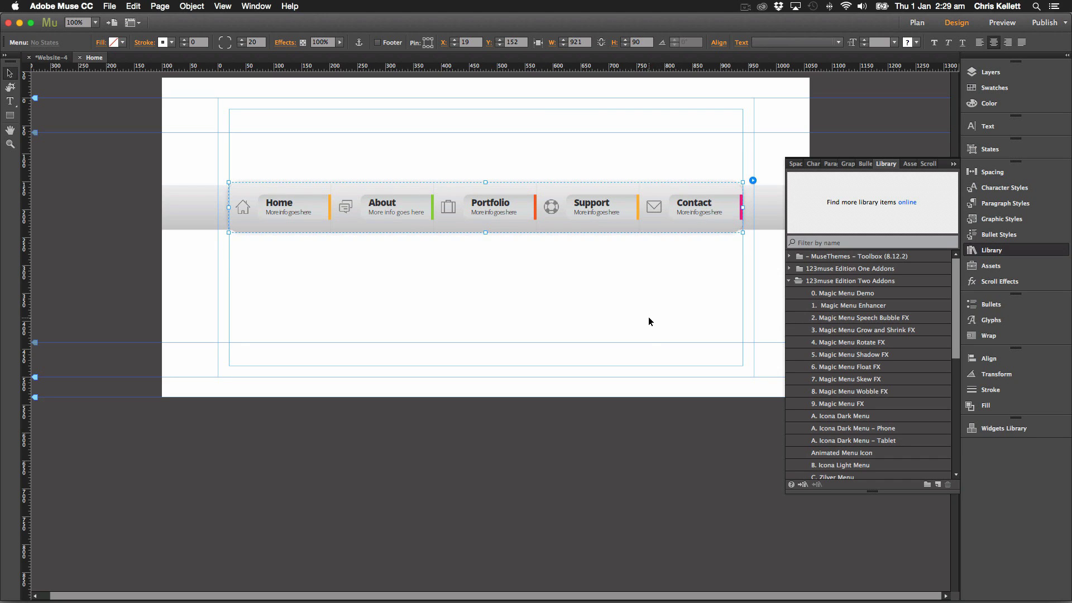
{"action": "left_click", "coordinate": [545, 315]}
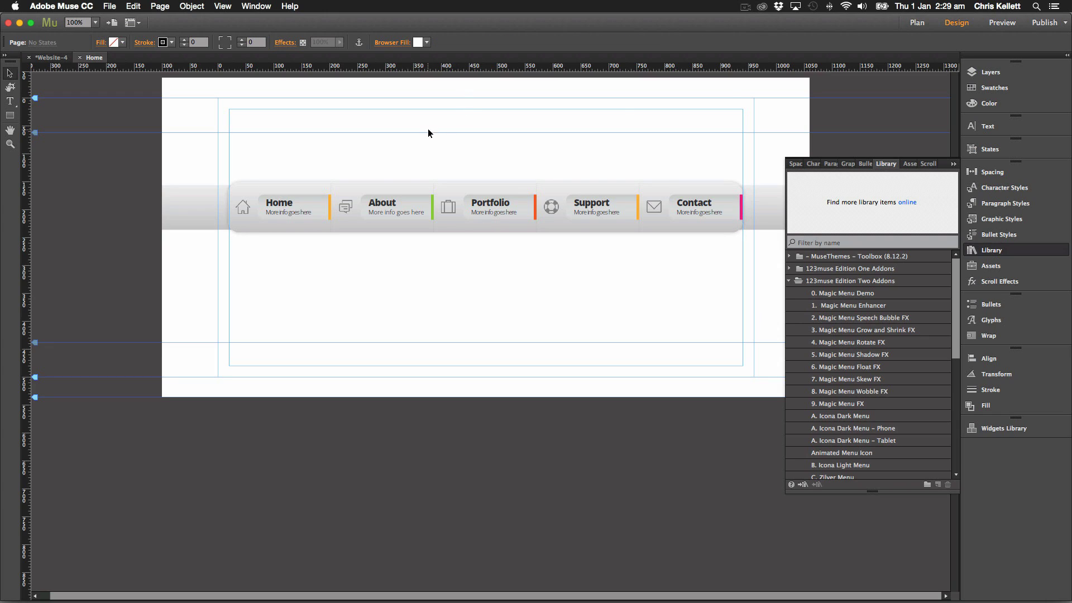